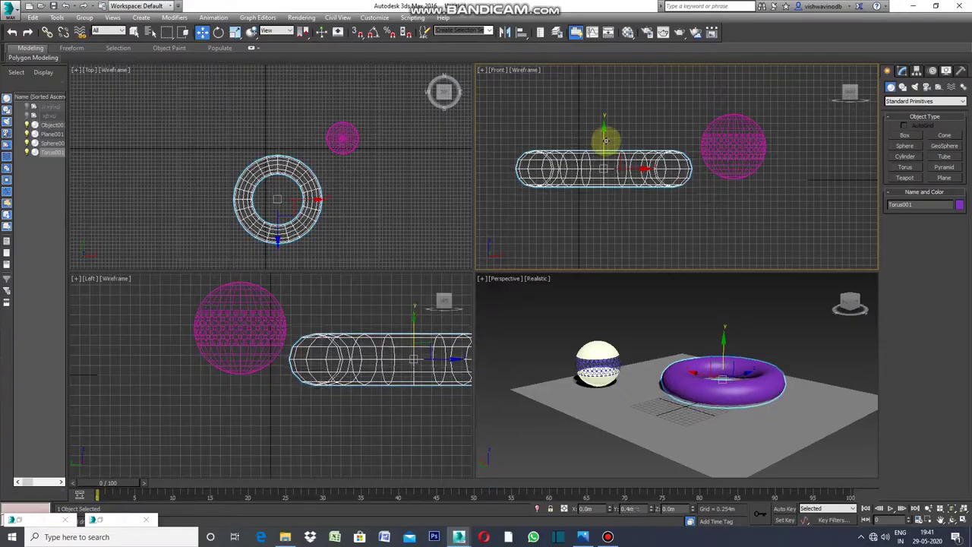
Nudge the torus slightly upward, then maximize the Perspective view and restore the four-view layout.
{"action": "left_click_drag", "start_coordinate": [608, 134], "coordinate": [606, 129]}
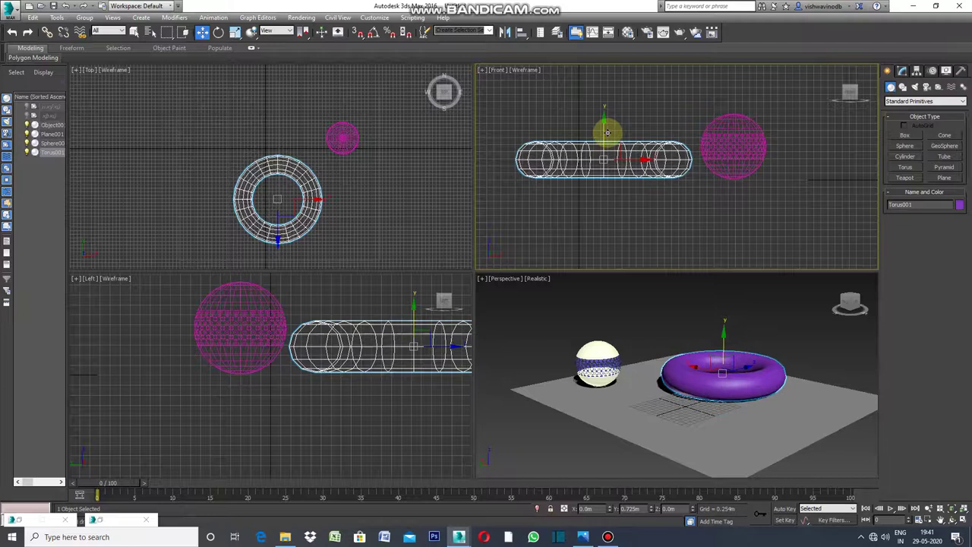
{"action": "right_click", "coordinate": [484, 279]}
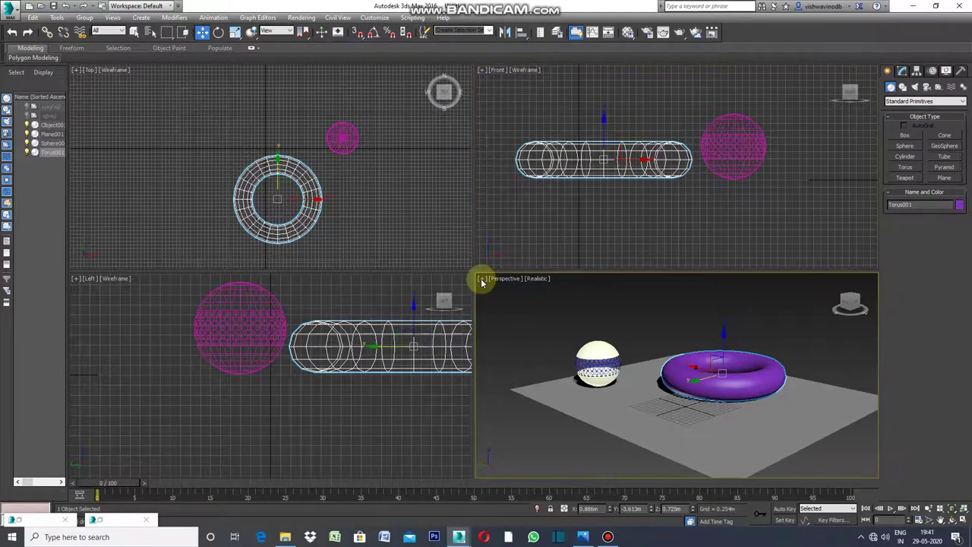
{"action": "left_click", "coordinate": [481, 278]}
{"action": "left_click", "coordinate": [514, 293]}
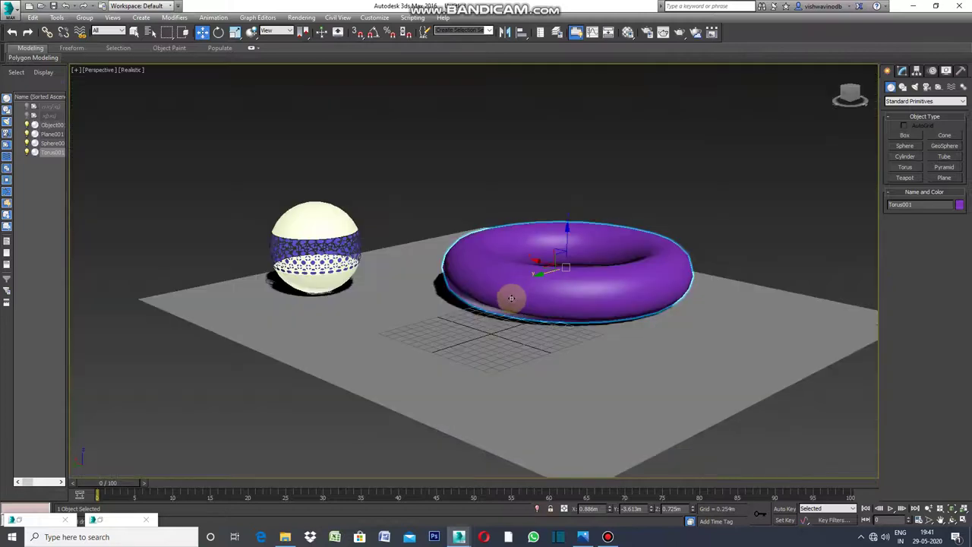
{"action": "left_click", "coordinate": [77, 72]}
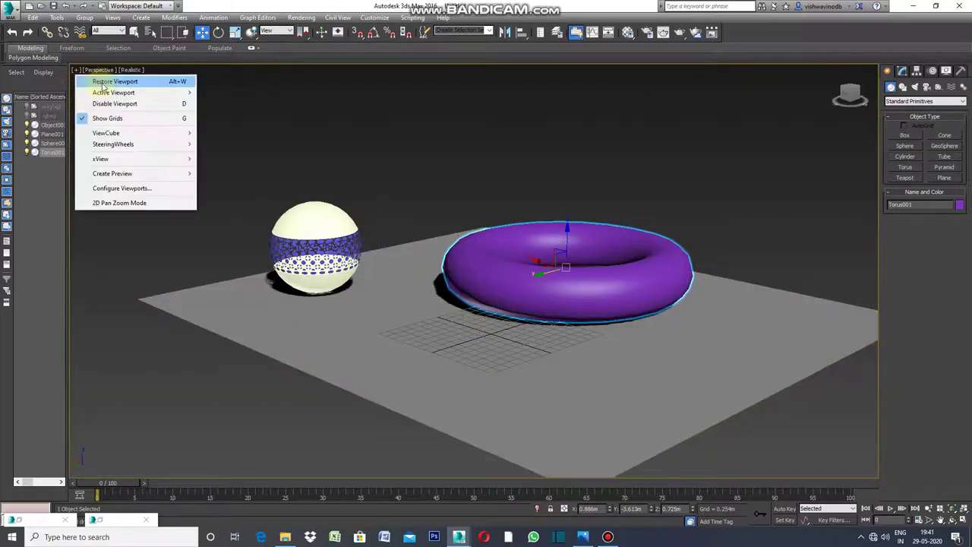
{"action": "left_click", "coordinate": [103, 82]}
Maximize the Front viewport to fill the workspace.
{"action": "left_click", "coordinate": [481, 69]}
{"action": "left_click", "coordinate": [517, 83]}
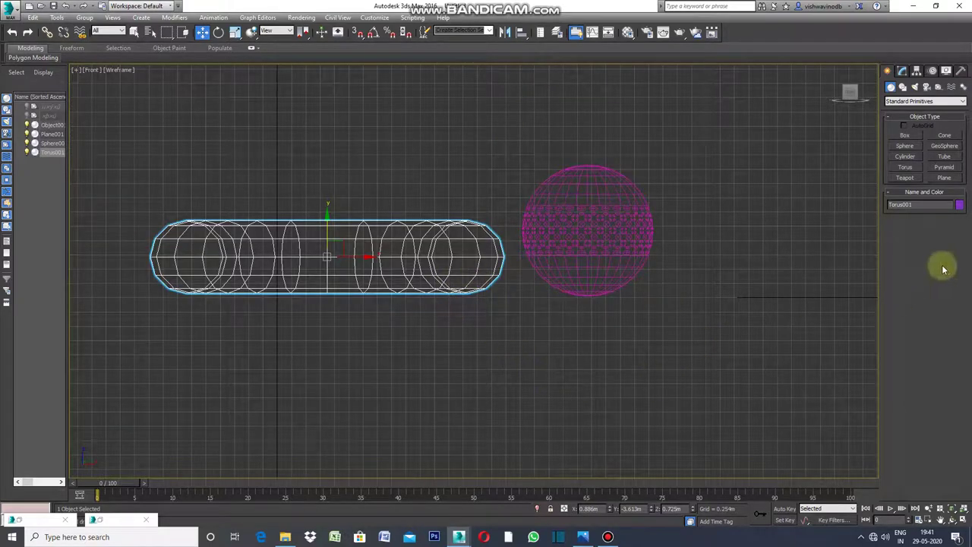
{"action": "left_click", "coordinate": [904, 73]}
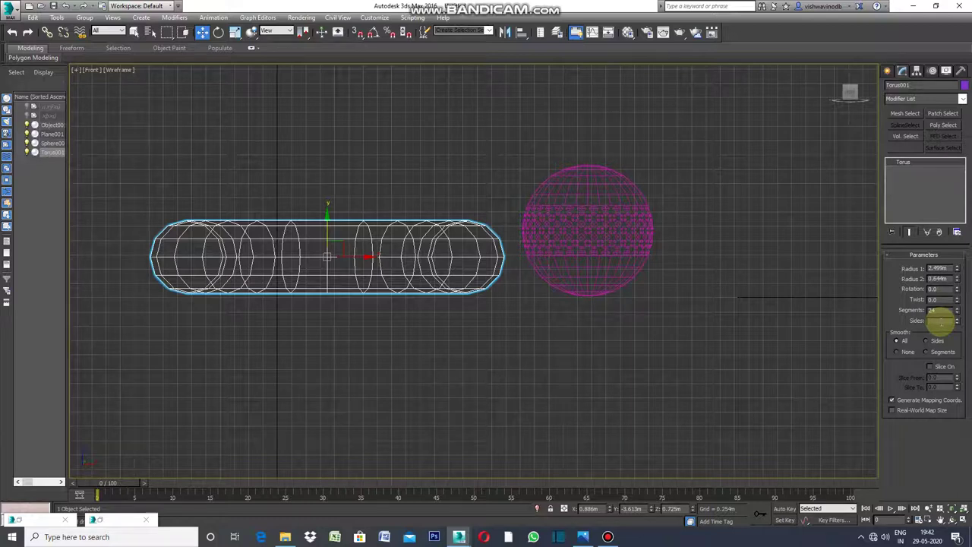
Enter 8 in the torus Sides field and commit it to round the cross-section.
{"action": "type", "text": "8"}
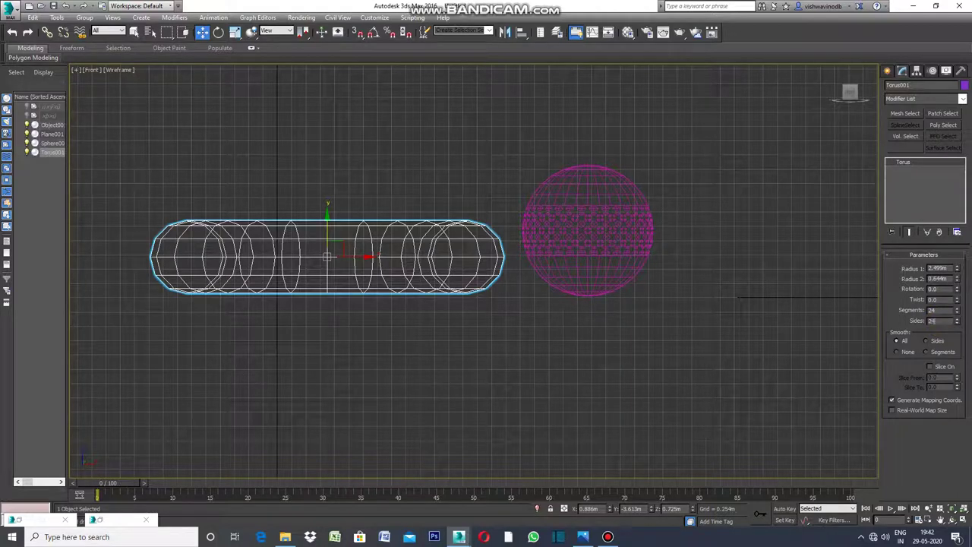
{"action": "key", "text": "Return"}
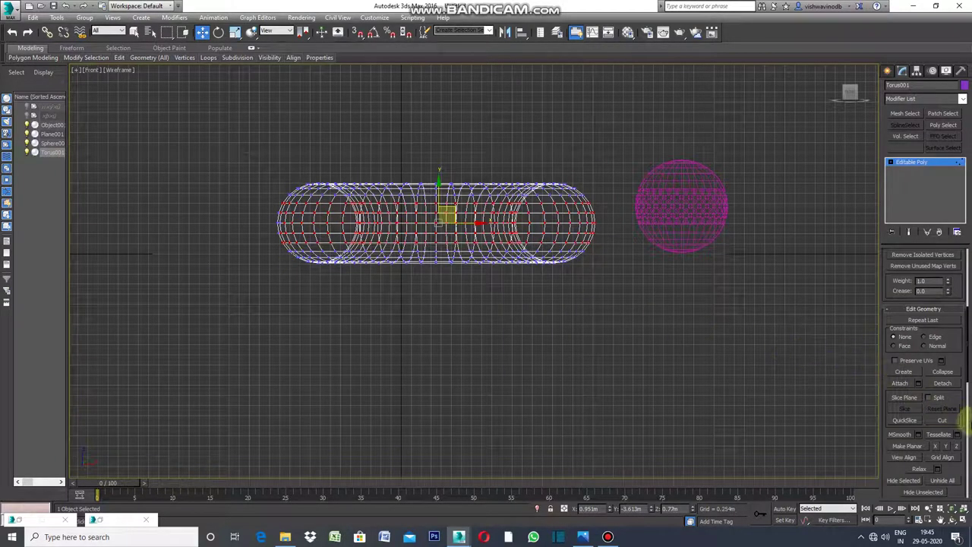
Detach the selected polygons as Object002, then marquee-select another group and detach it as Object003.
{"action": "left_click", "coordinate": [943, 384]}
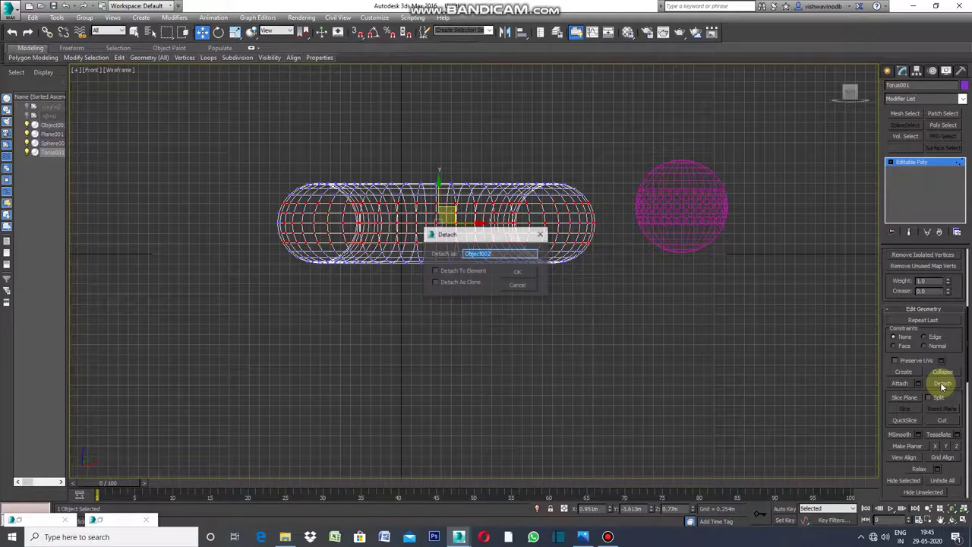
{"action": "left_click", "coordinate": [518, 275]}
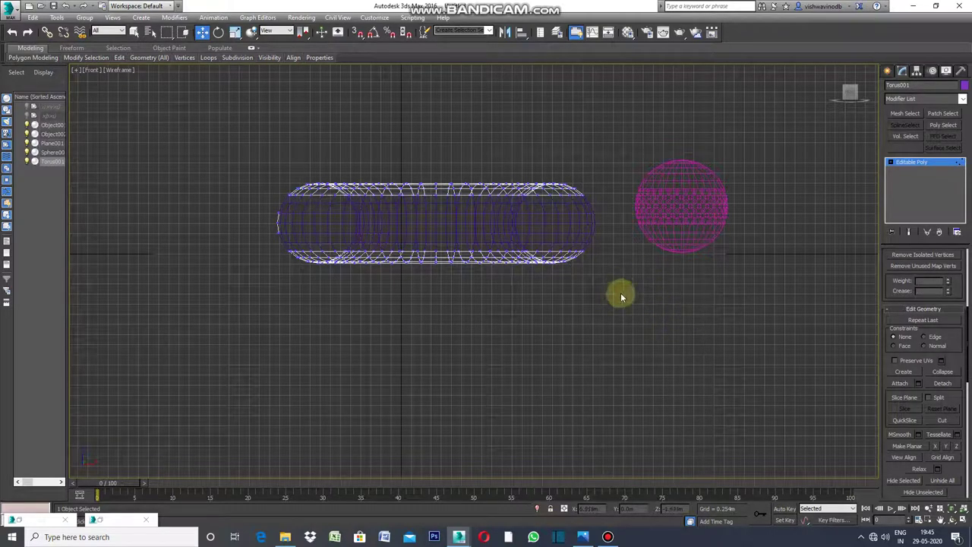
{"action": "left_click_drag", "start_coordinate": [605, 208], "coordinate": [269, 238]}
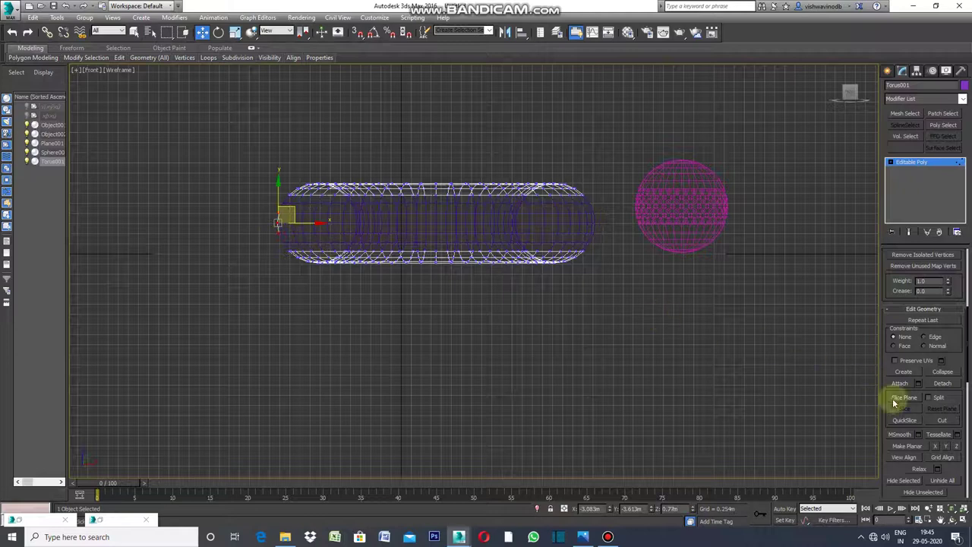
{"action": "left_click", "coordinate": [942, 383]}
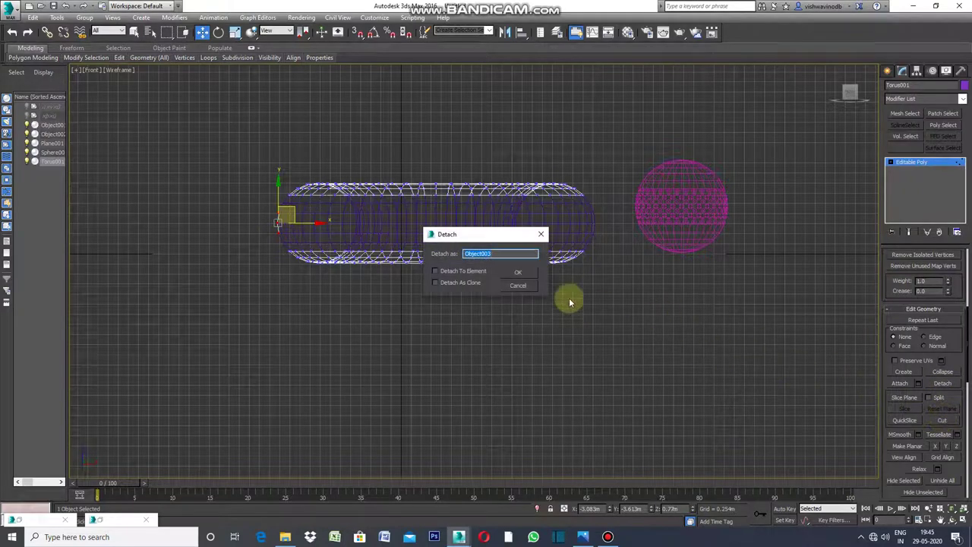
{"action": "left_click", "coordinate": [518, 272]}
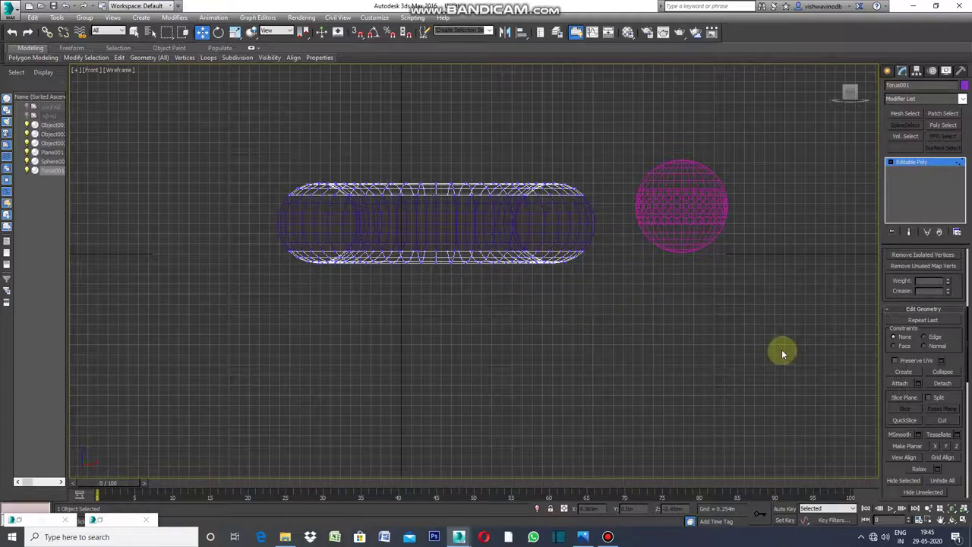
{"action": "left_click", "coordinate": [887, 72]}
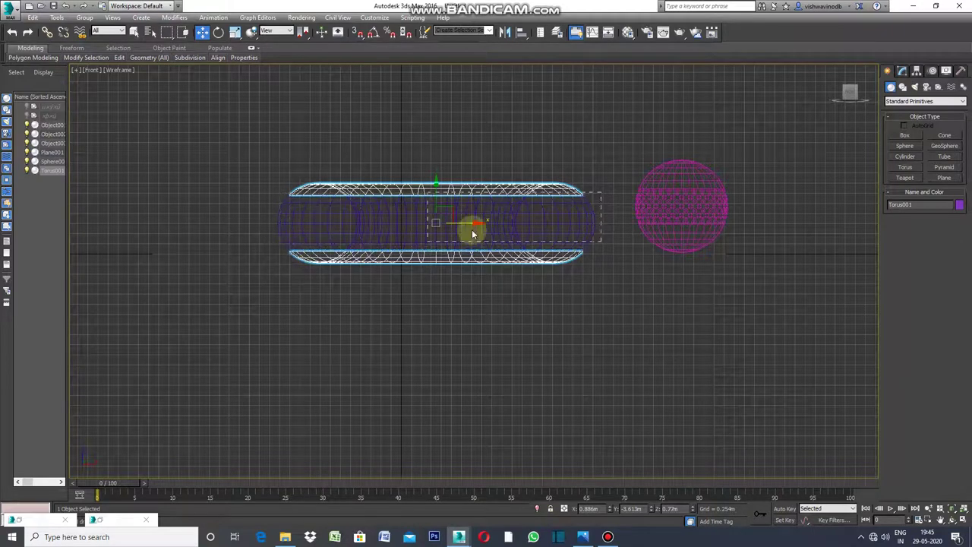
Select both detached objects, apply a shared Edit Poly modifier, and switch to Edge level.
{"action": "left_click", "coordinate": [617, 180]}
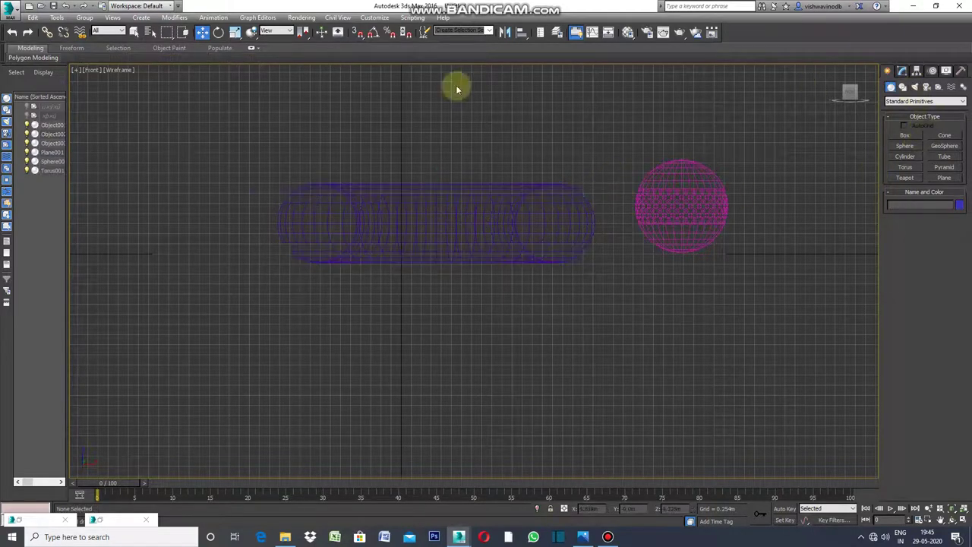
{"action": "left_click", "coordinate": [175, 18]}
{"action": "mouse_move", "coordinate": [191, 56]}
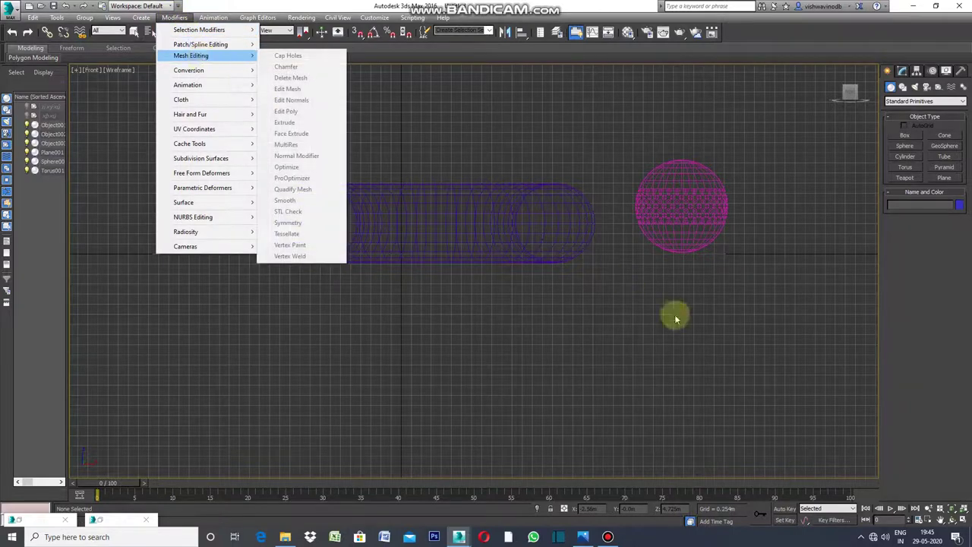
{"action": "left_click", "coordinate": [650, 298]}
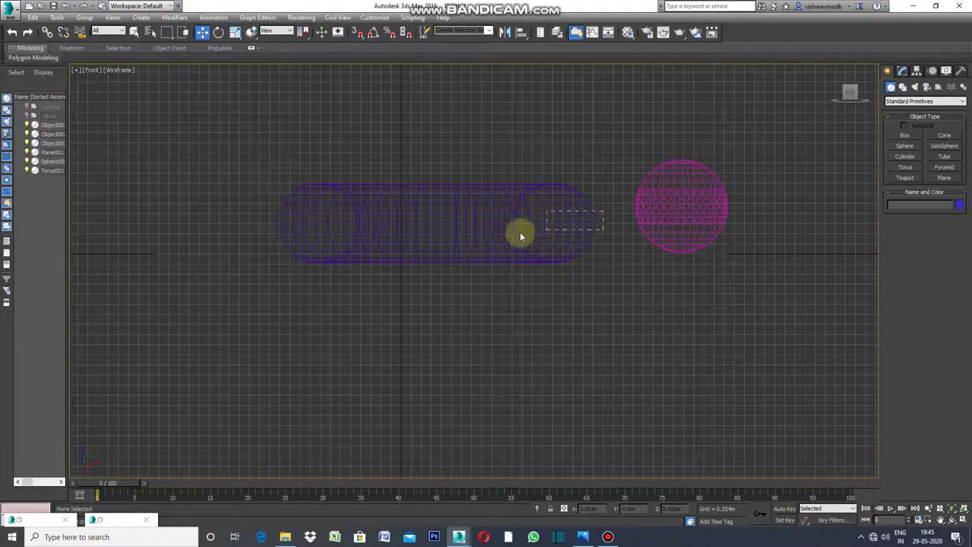
{"action": "left_click_drag", "start_coordinate": [307, 238], "coordinate": [278, 234]}
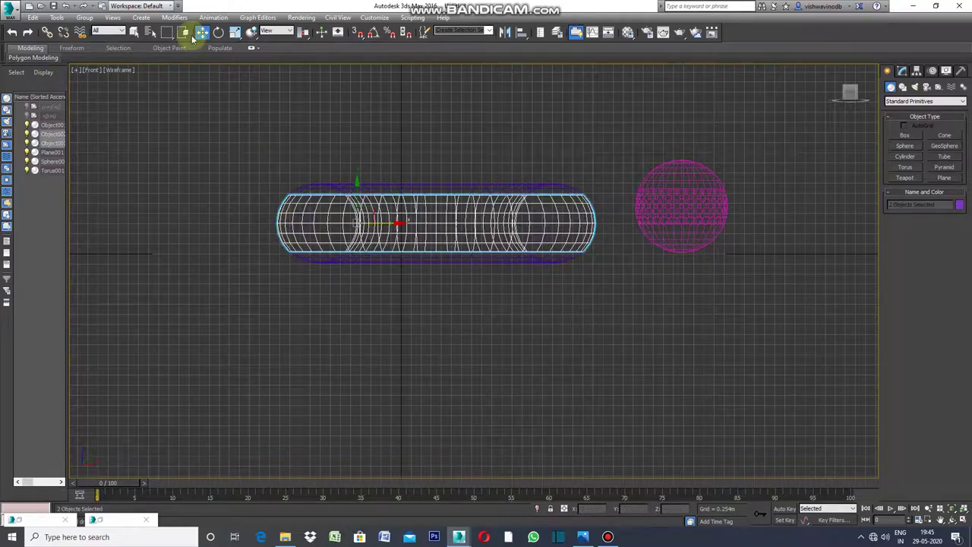
{"action": "left_click", "coordinate": [176, 17]}
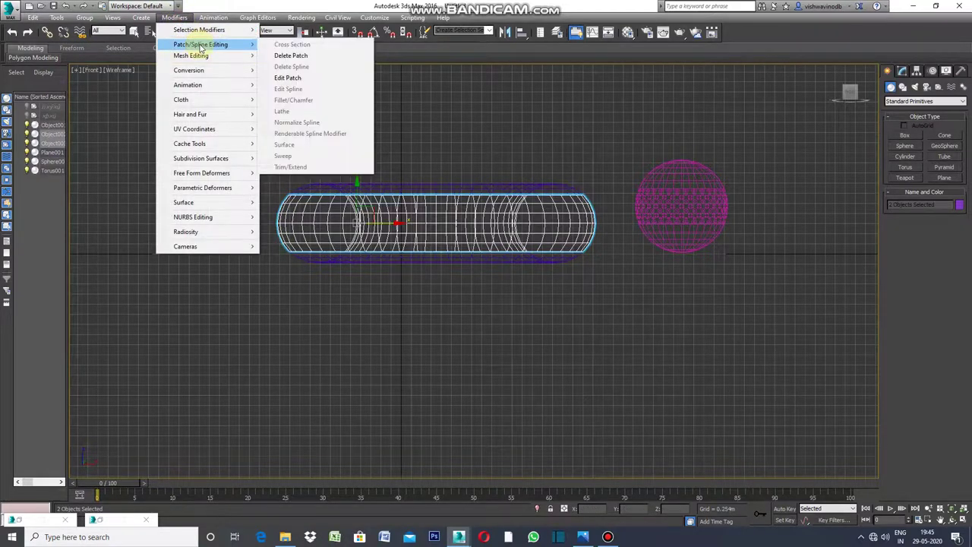
{"action": "mouse_move", "coordinate": [191, 56]}
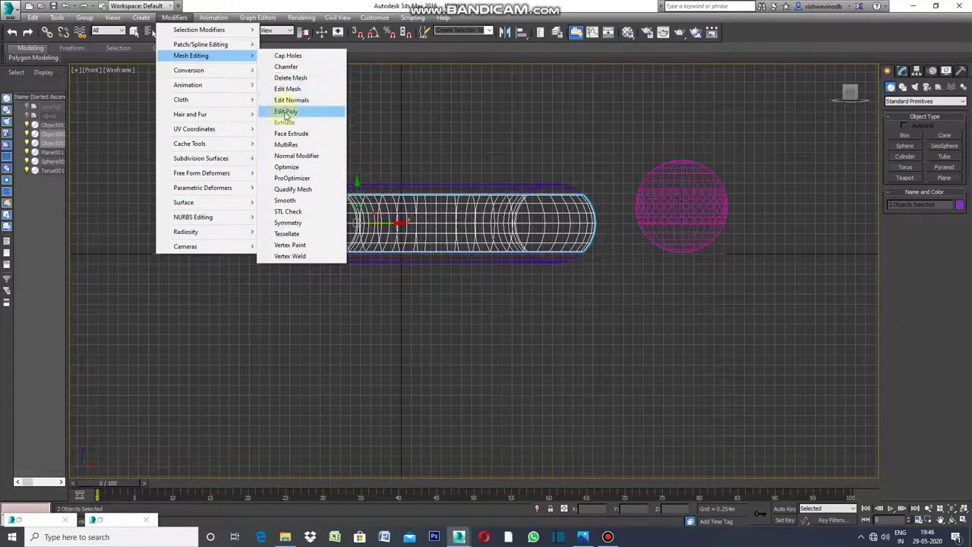
{"action": "left_click", "coordinate": [286, 113]}
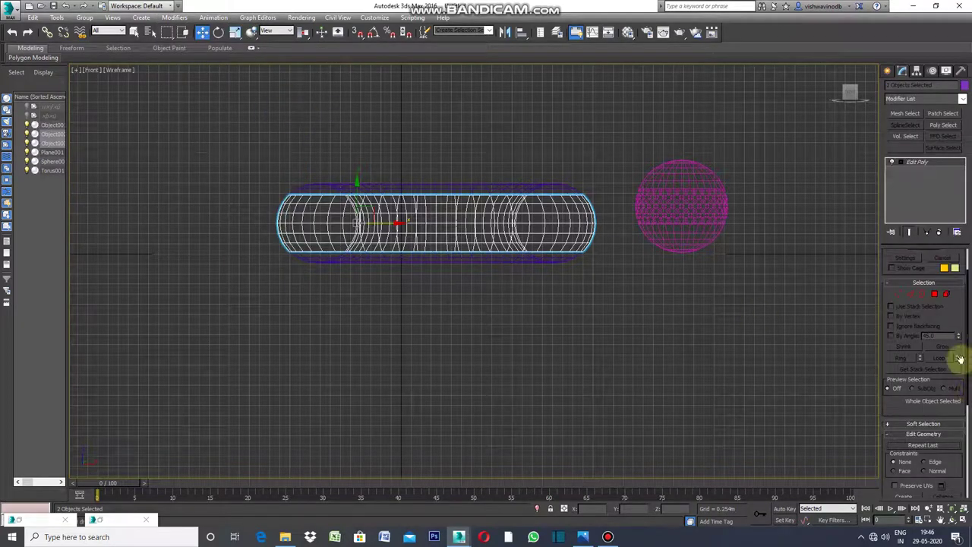
{"action": "left_click", "coordinate": [911, 294]}
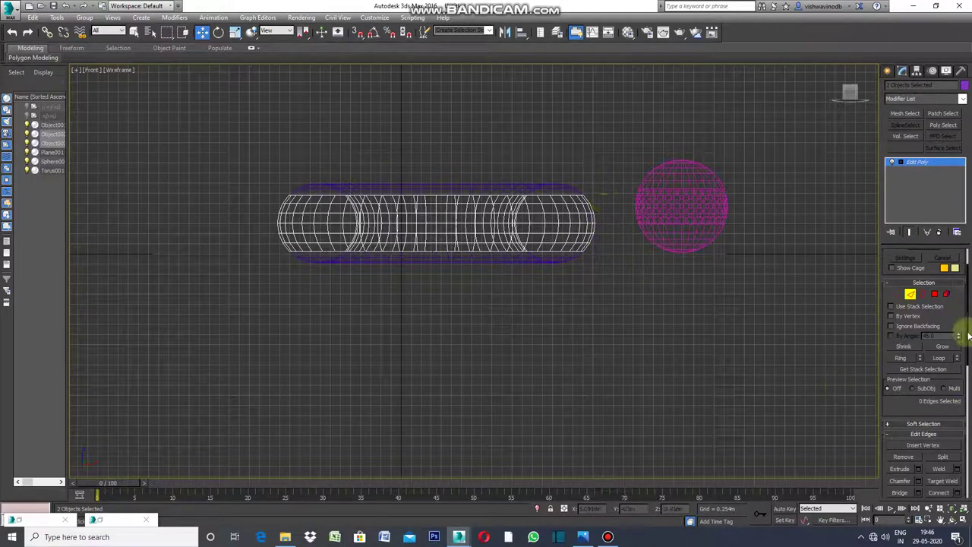
Window-select the tube's edges and Connect them twice to add dense edge loops.
{"action": "left_click_drag", "start_coordinate": [967, 332], "coordinate": [967, 368]}
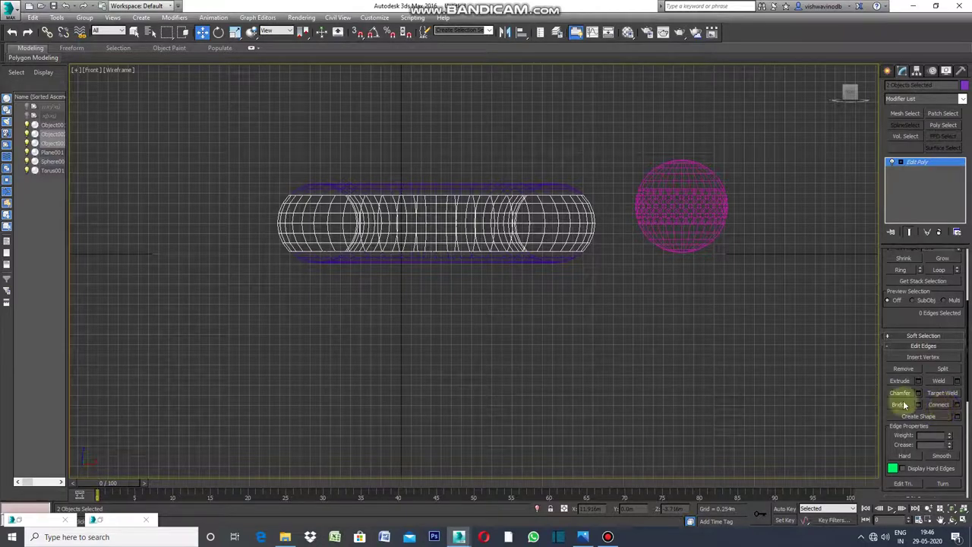
{"action": "left_click_drag", "start_coordinate": [607, 192], "coordinate": [274, 259]}
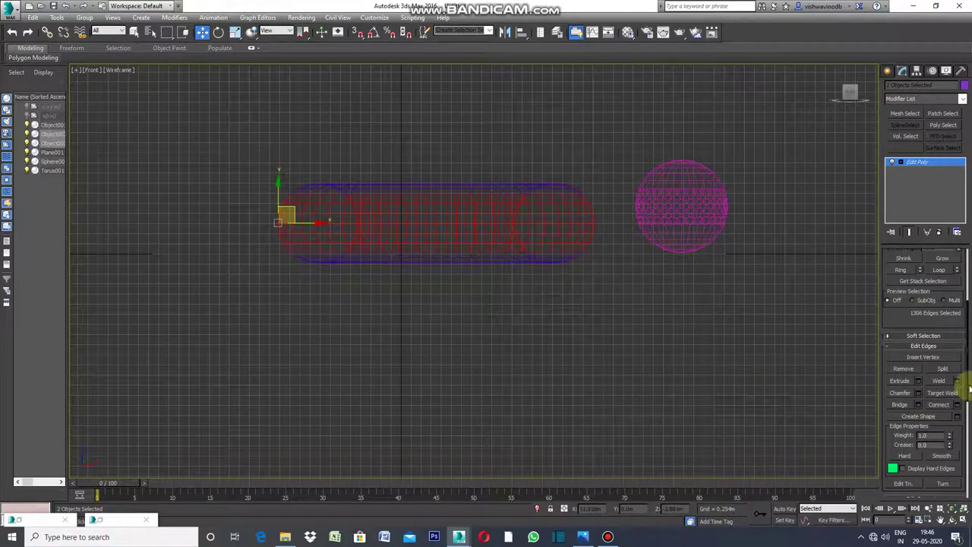
{"action": "mouse_move", "coordinate": [970, 387]}
{"action": "left_mouse_down"}
{"action": "mouse_move", "coordinate": [969, 414]}
{"action": "mouse_move", "coordinate": [969, 382]}
{"action": "left_mouse_up"}
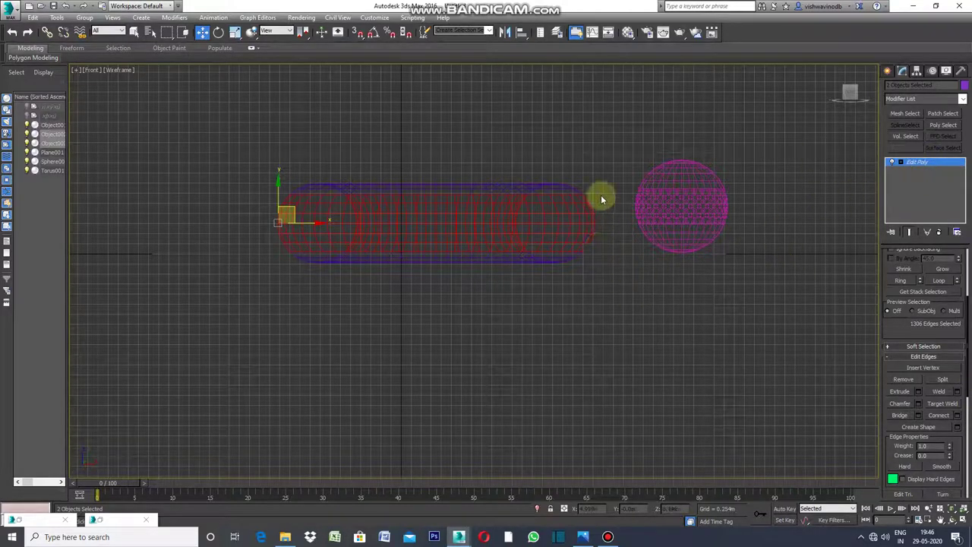
{"action": "left_click", "coordinate": [941, 416]}
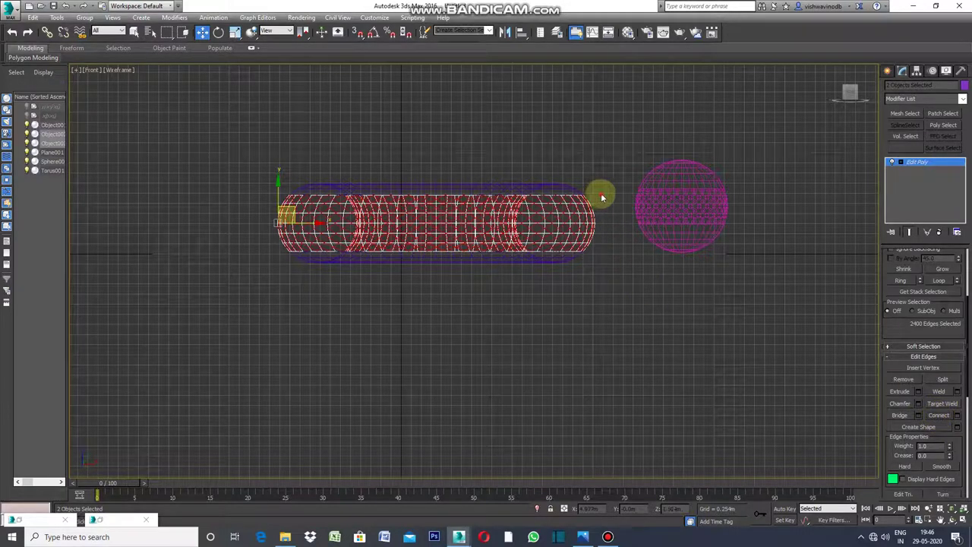
{"action": "mouse_move", "coordinate": [596, 221]}
{"action": "left_mouse_down"}
{"action": "mouse_move", "coordinate": [299, 263]}
{"action": "mouse_move", "coordinate": [275, 258]}
{"action": "left_mouse_up"}
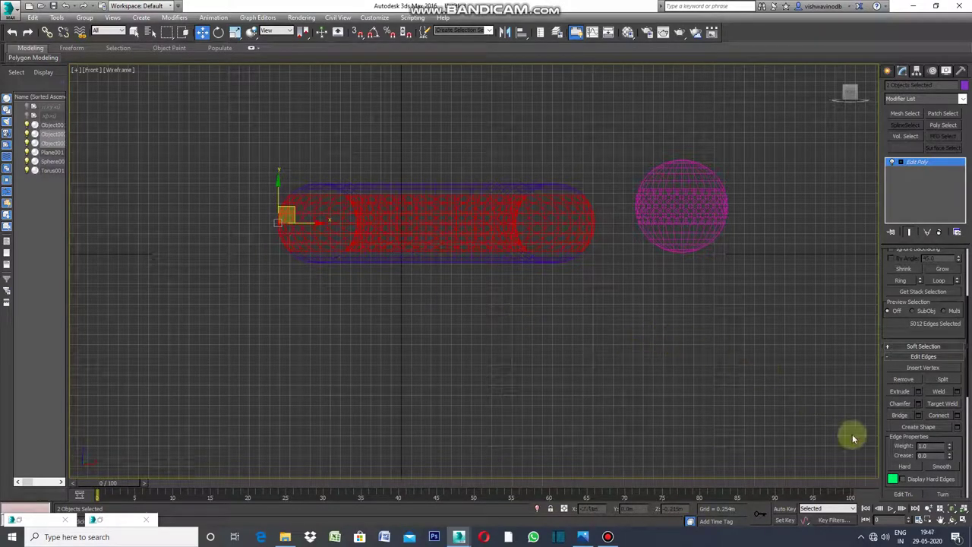
{"action": "left_click", "coordinate": [937, 416]}
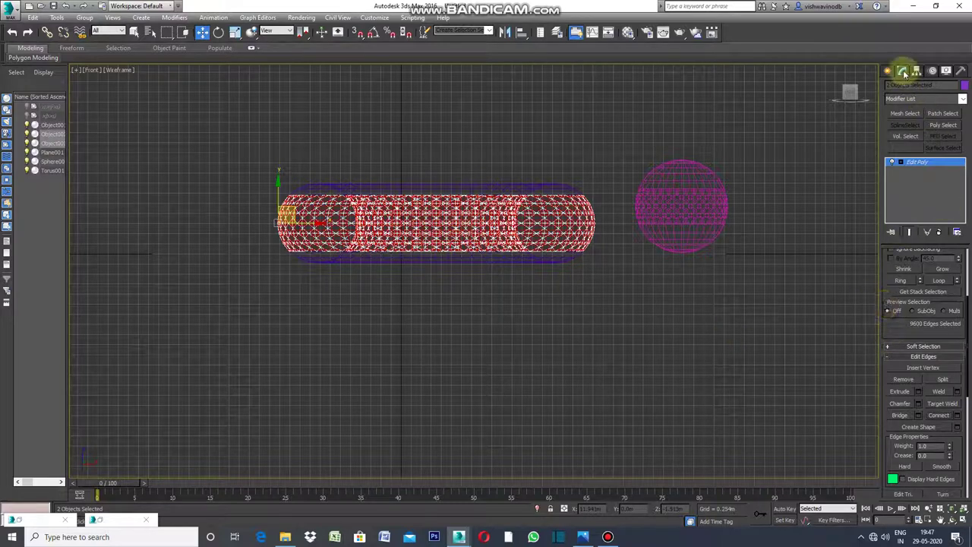
Add a MeshSmooth modifier from the Subdivision Surfaces section of the Modifier List.
{"action": "left_click", "coordinate": [964, 100]}
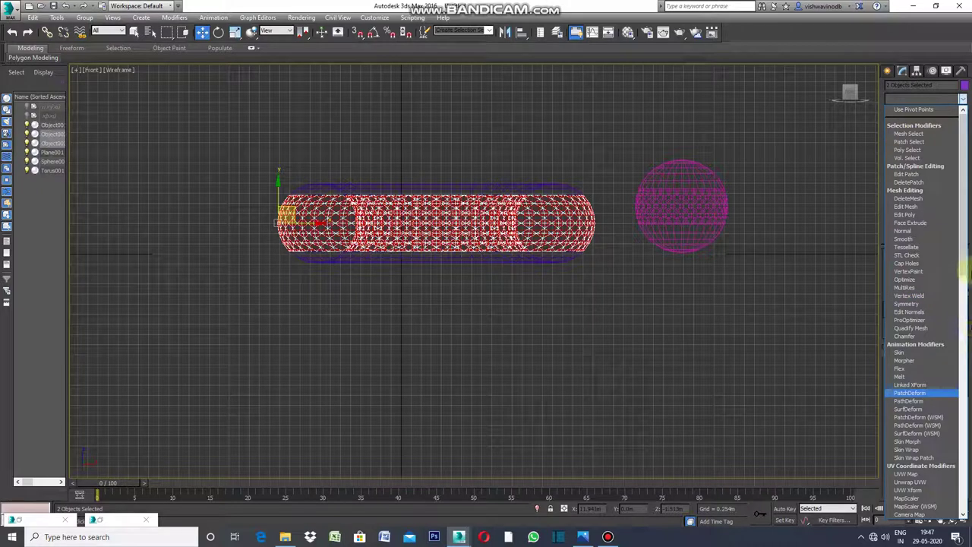
{"action": "left_click_drag", "start_coordinate": [966, 247], "coordinate": [967, 342]}
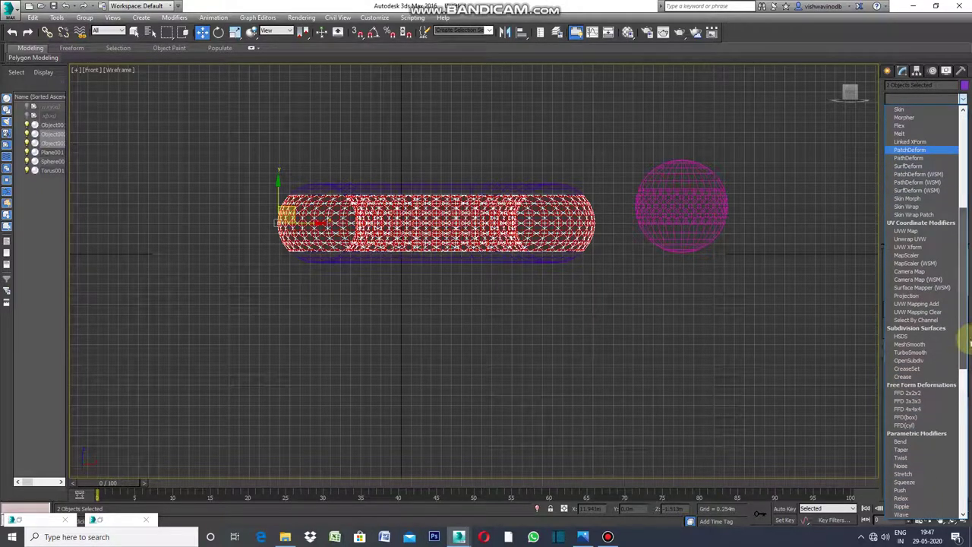
{"action": "left_click", "coordinate": [927, 345]}
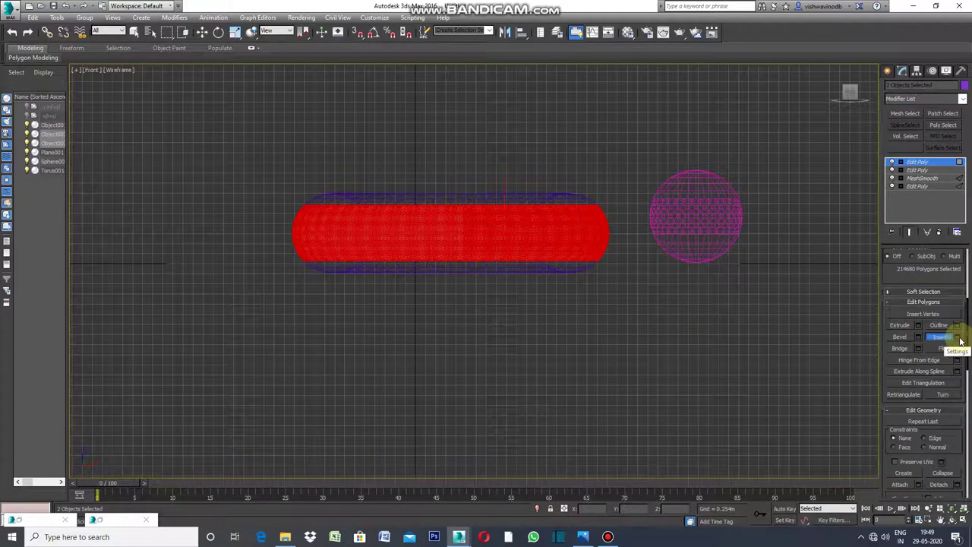
{"action": "left_click", "coordinate": [957, 336]}
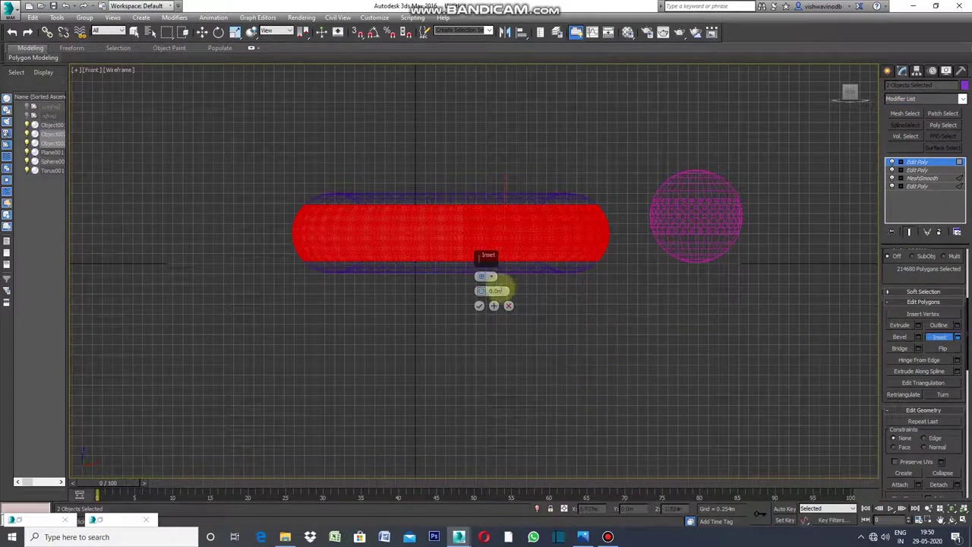
Inset the polygons with By Polygon grouping so each gets its own inset.
{"action": "left_click", "coordinate": [493, 278]}
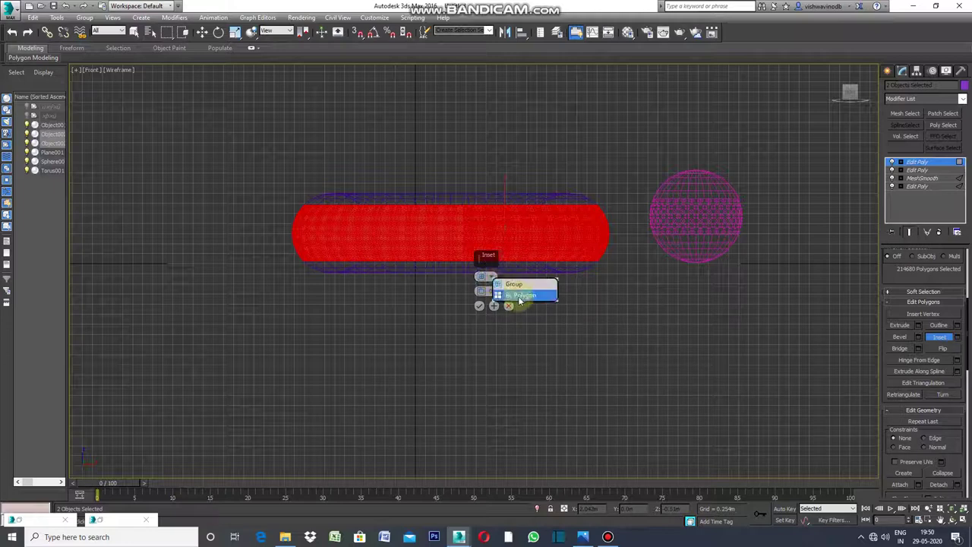
{"action": "left_click", "coordinate": [516, 290]}
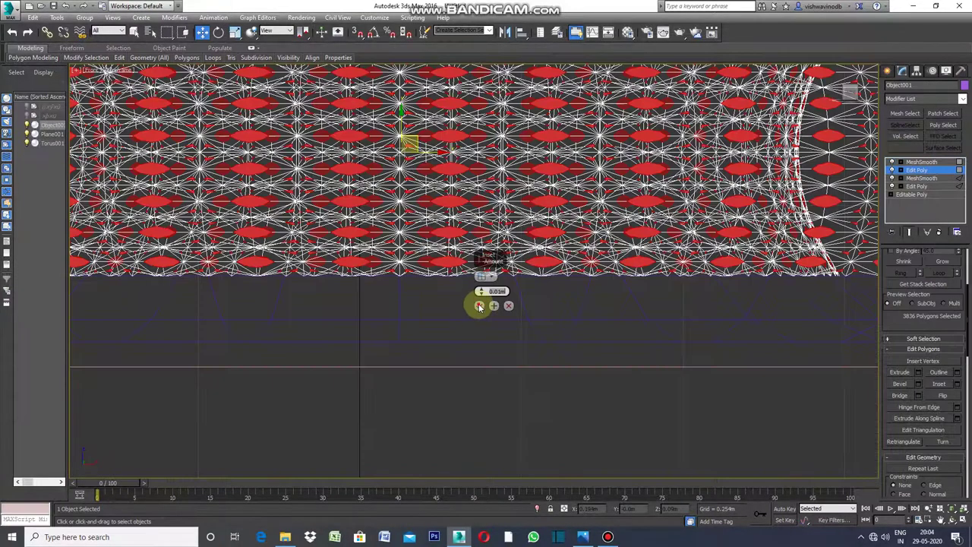
{"action": "left_click", "coordinate": [479, 305]}
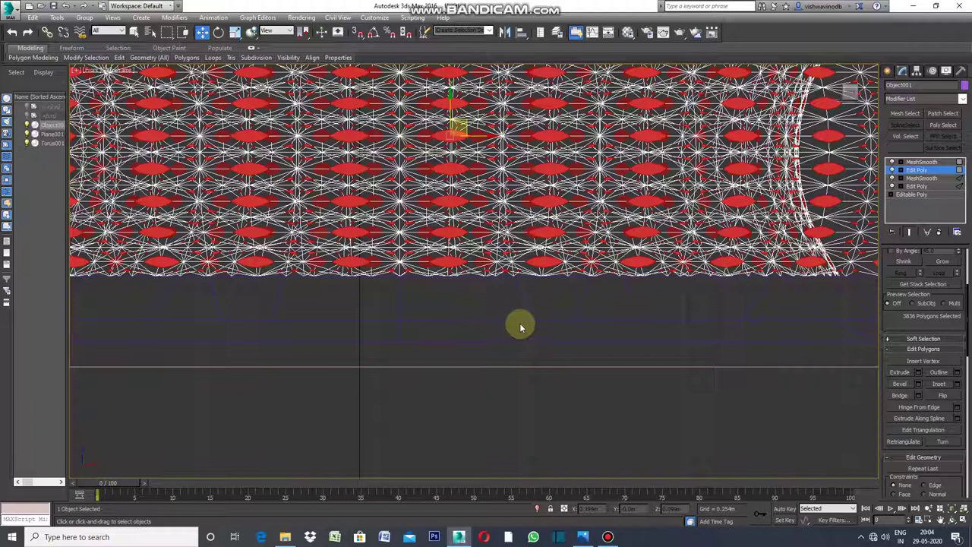
Select all polygons, clear the selection, then window-select the small inset centres across the tube.
{"action": "scroll", "coordinate": [552, 346], "scroll_direction": "down", "scroll_amount": 2}
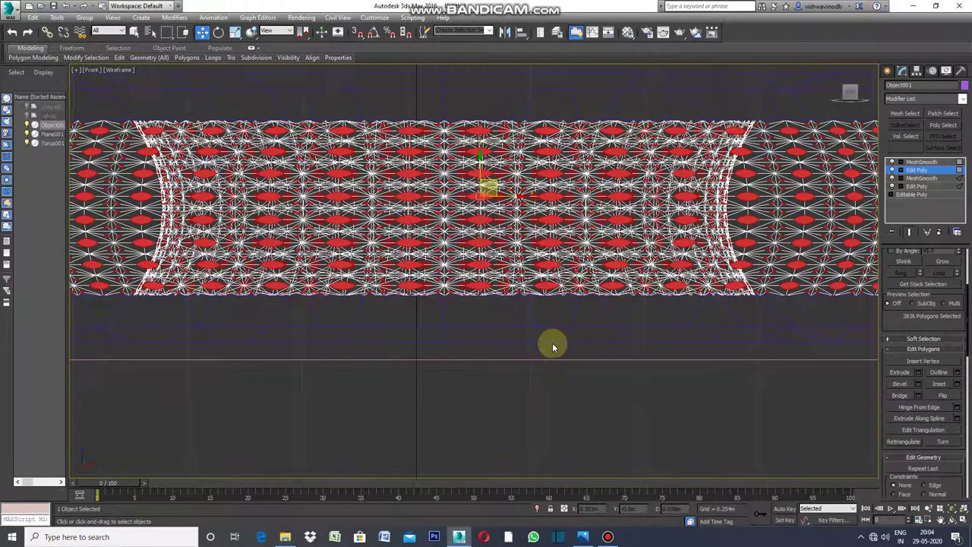
{"action": "scroll", "coordinate": [552, 342], "scroll_direction": "down", "scroll_amount": 2}
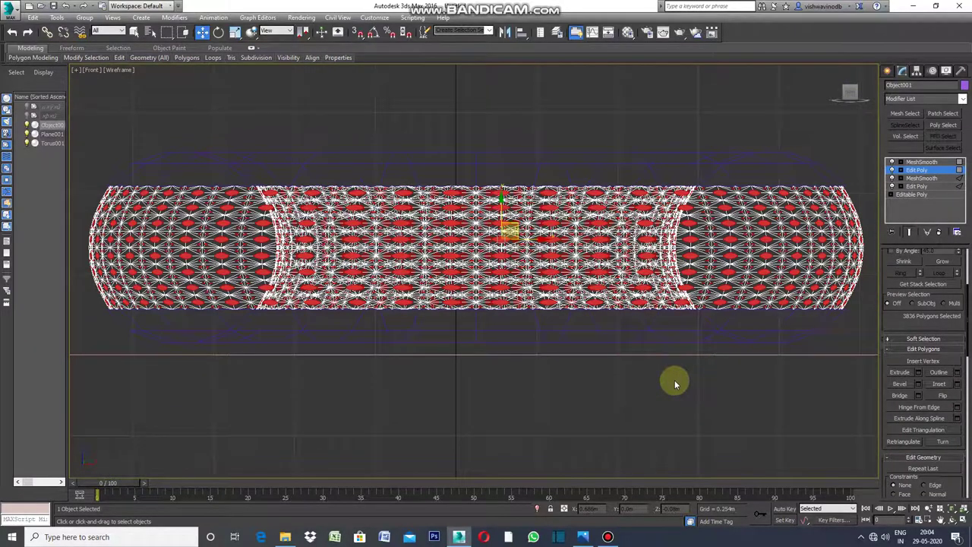
{"action": "key", "text": "ctrl+a"}
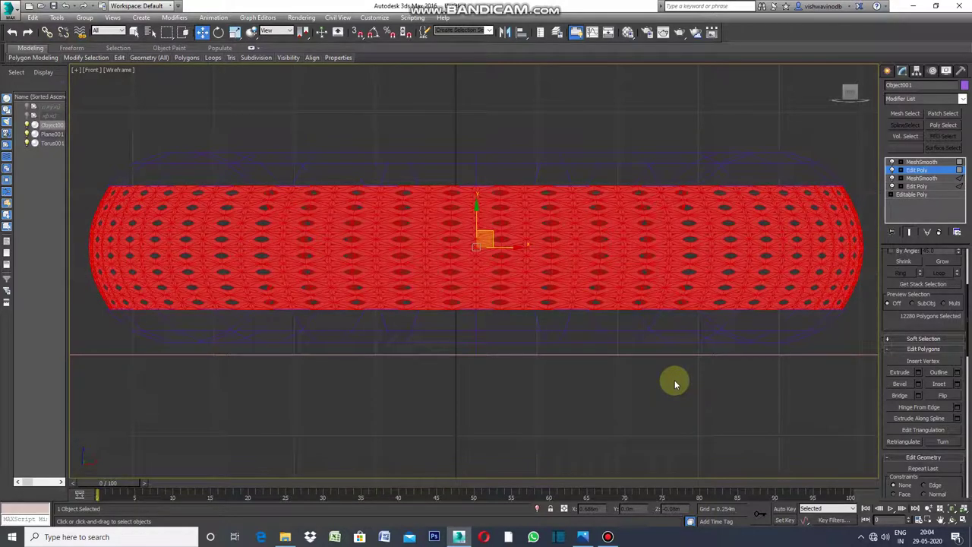
{"action": "left_click", "coordinate": [674, 381]}
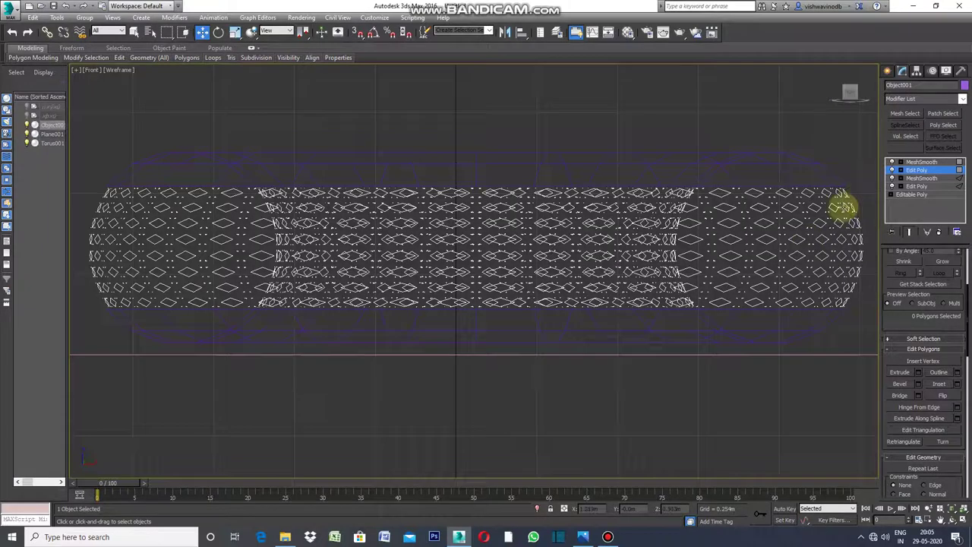
{"action": "scroll", "coordinate": [516, 278], "scroll_direction": "down", "scroll_amount": 3}
{"action": "mouse_move", "coordinate": [706, 226]}
{"action": "left_mouse_down"}
{"action": "mouse_move", "coordinate": [345, 300]}
{"action": "mouse_move", "coordinate": [299, 297]}
{"action": "left_mouse_up"}
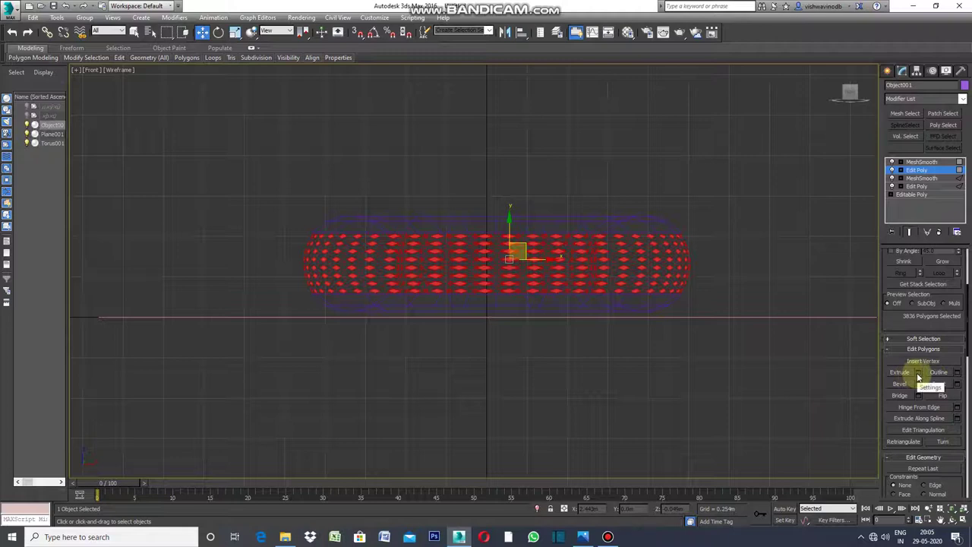
Extrude the selected inset polygons individually by Local Normal at height 0.16 and apply.
{"action": "left_click", "coordinate": [919, 375]}
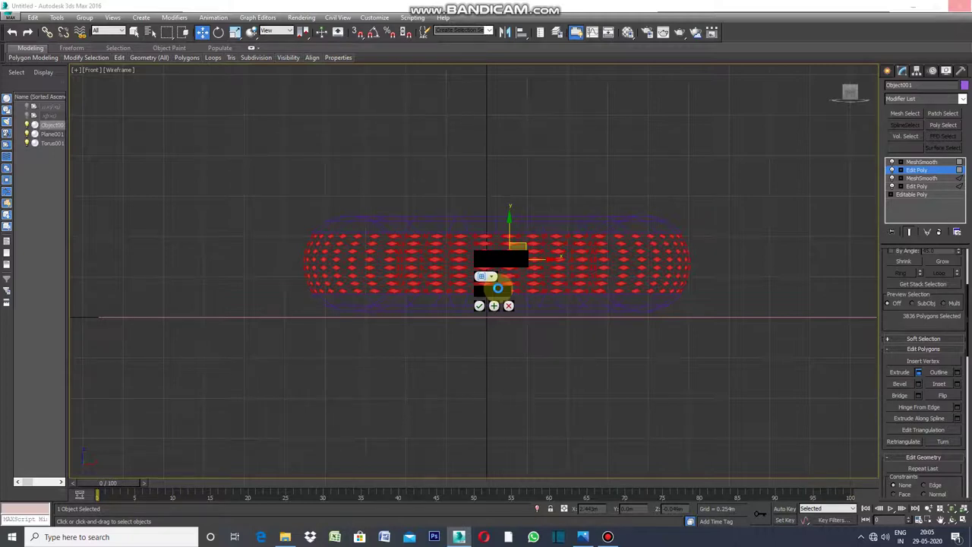
{"action": "left_click_drag", "start_coordinate": [498, 288], "coordinate": [563, 319]}
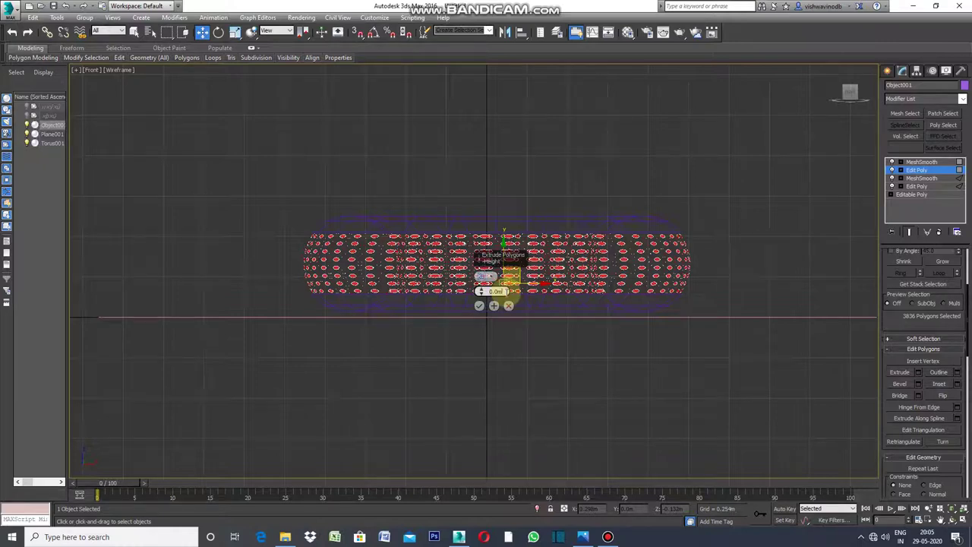
{"action": "type", "text": "0.1"}
{"action": "type", "text": "6"}
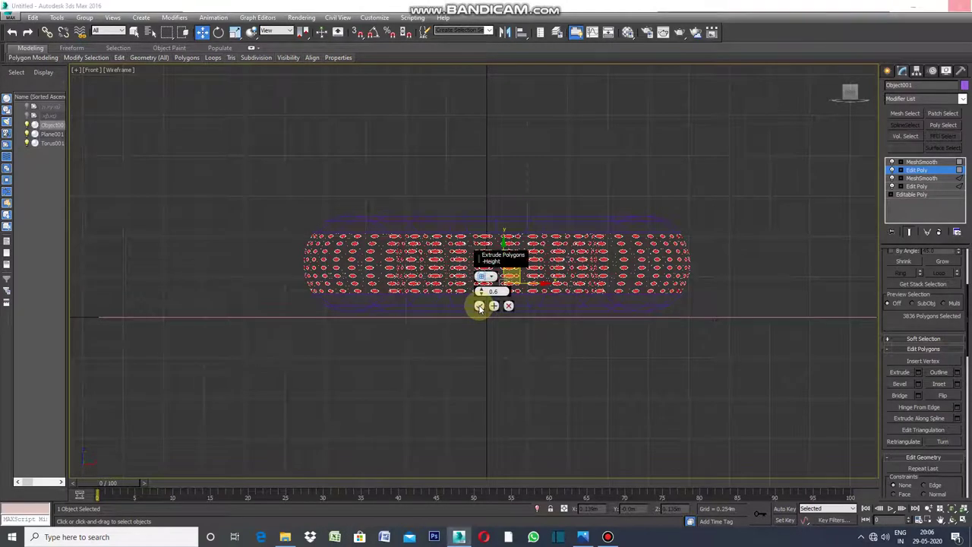
{"action": "left_click", "coordinate": [483, 310]}
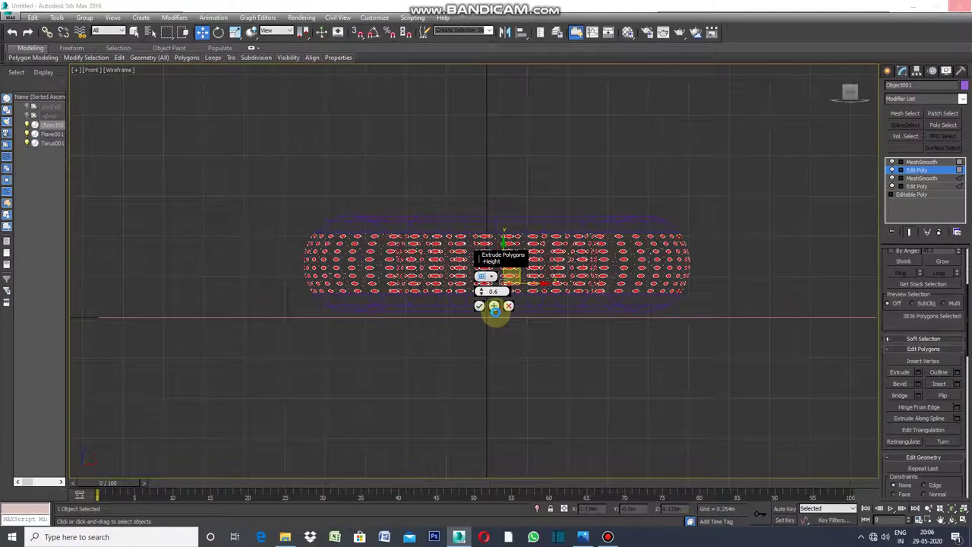
{"action": "left_click", "coordinate": [495, 307]}
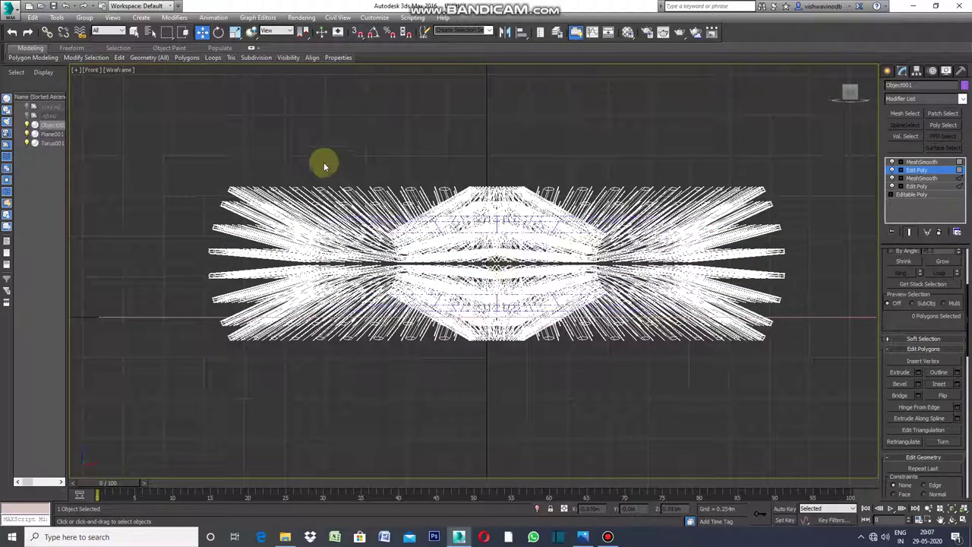
Open the Front viewport's [+] options menu.
{"action": "left_click", "coordinate": [77, 70]}
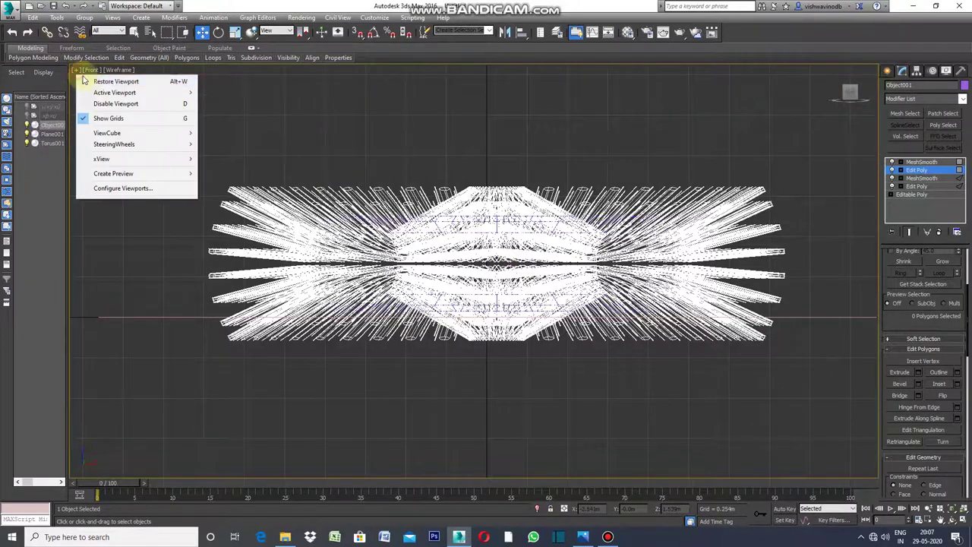
Restore the four-view layout, then maximize the Perspective viewport to show the spiky ring full-size.
{"action": "left_click", "coordinate": [113, 82]}
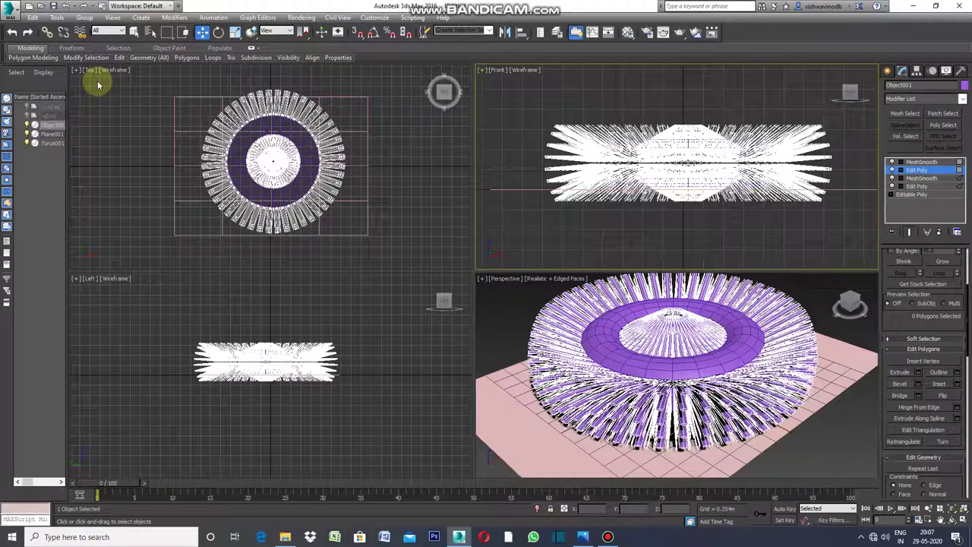
{"action": "left_click", "coordinate": [484, 283]}
{"action": "left_click", "coordinate": [521, 290]}
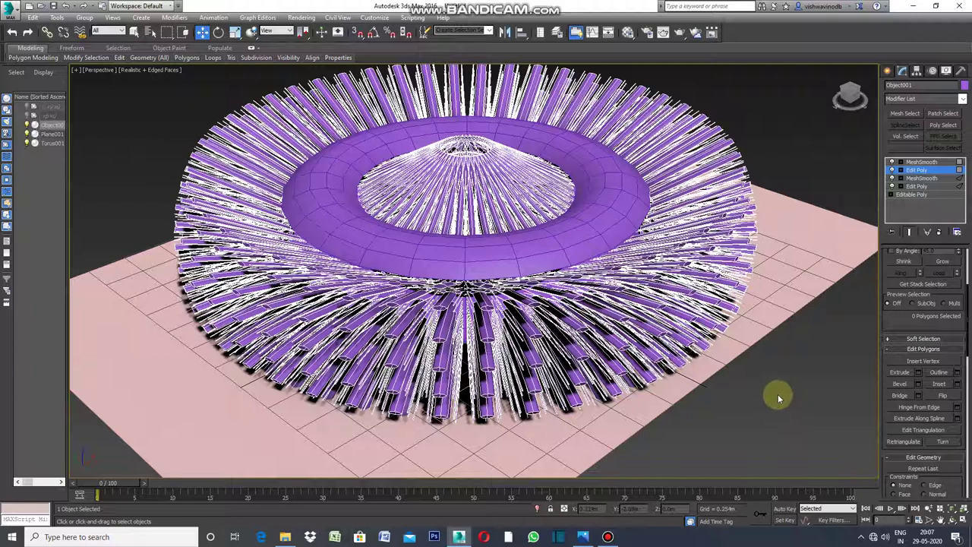
{"action": "left_click", "coordinate": [887, 70]}
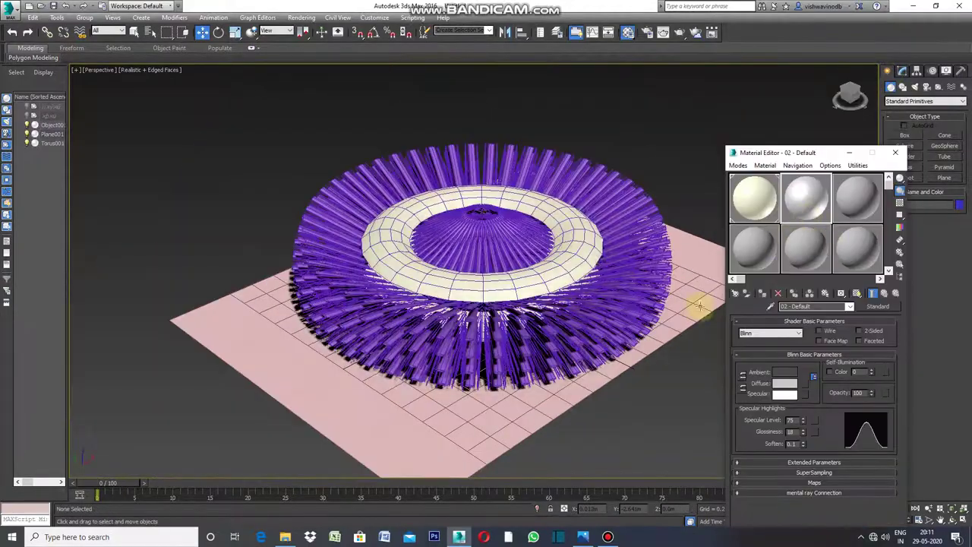
Render the Perspective view of the spiked ring and pink plane with Shift+Q.
{"action": "key", "text": "shift+q"}
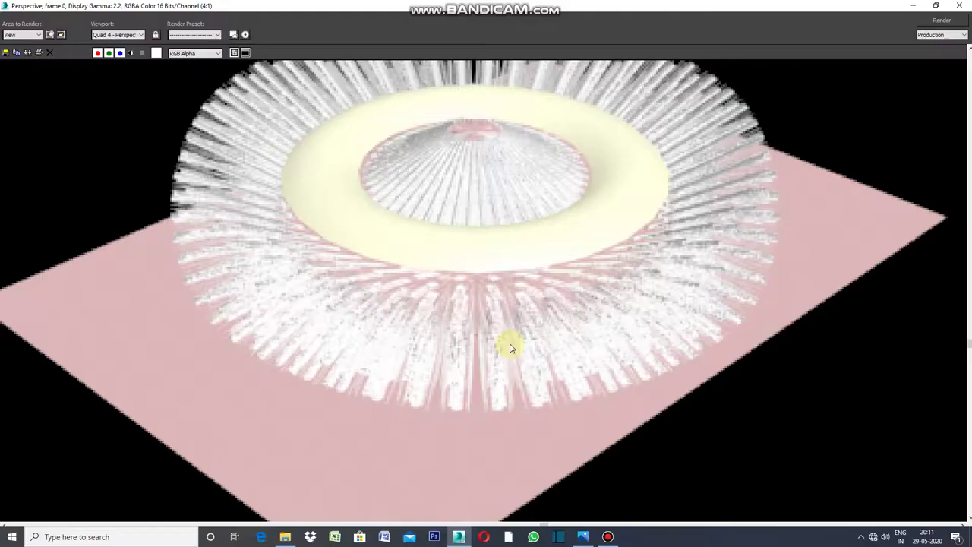